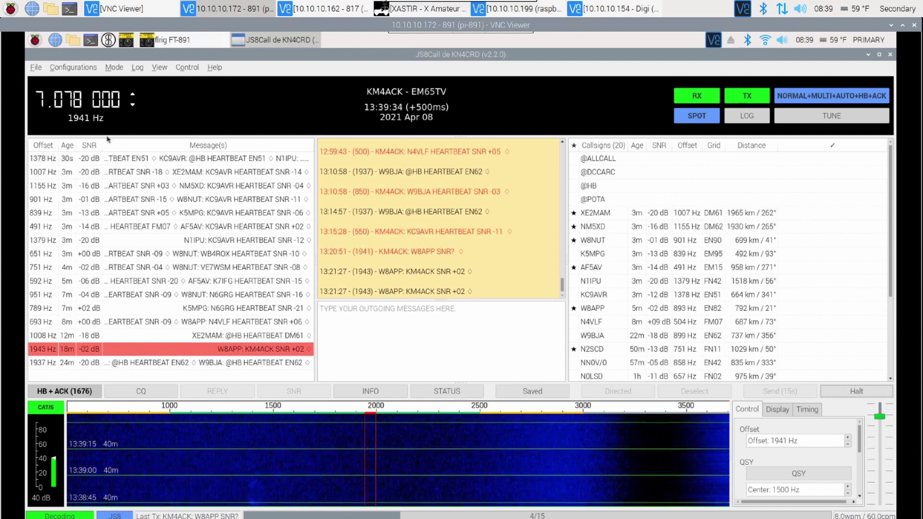
Step: Open the program settings and review the general station details plus the networking and autoreply options
{"action": "left_click", "coordinate": [35, 68]}
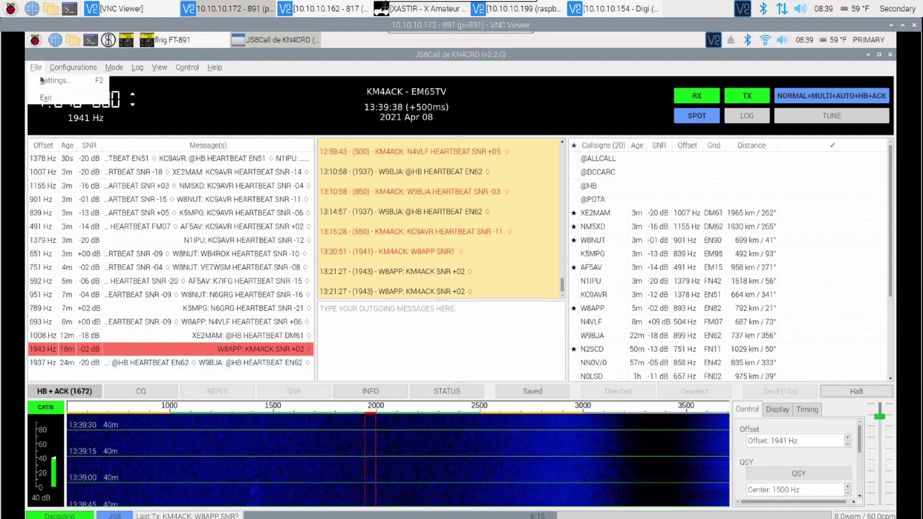
{"action": "left_click", "coordinate": [42, 80]}
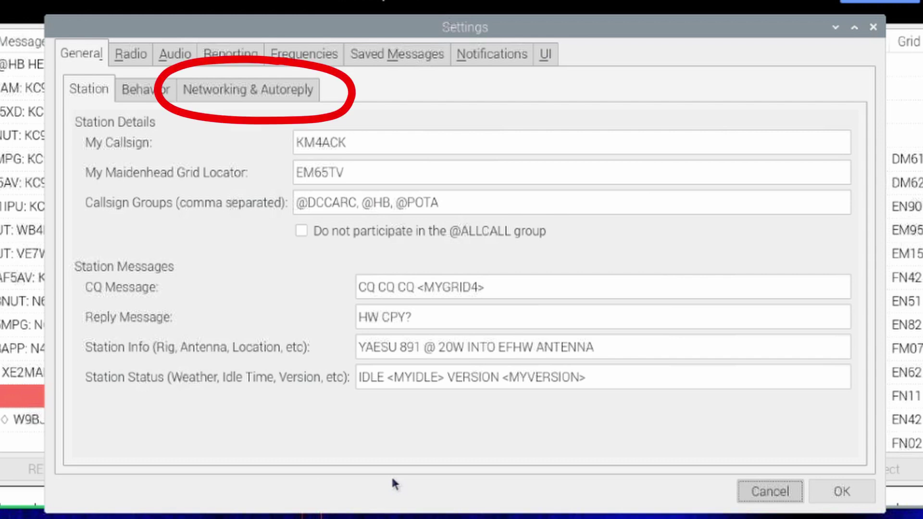
{"action": "left_click", "coordinate": [225, 102]}
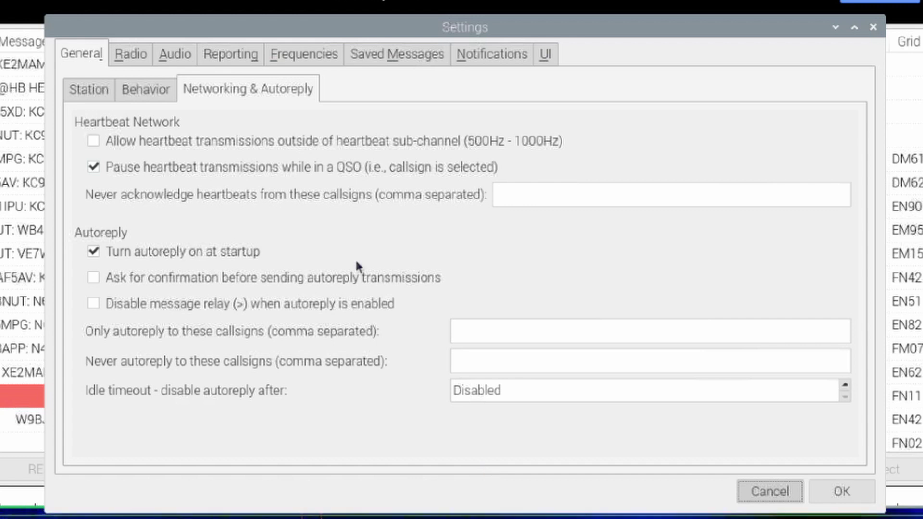
Step: Review the reporting settings, from network services and API servers down to the N3FJP and N1MM logger options
{"action": "left_click", "coordinate": [229, 53]}
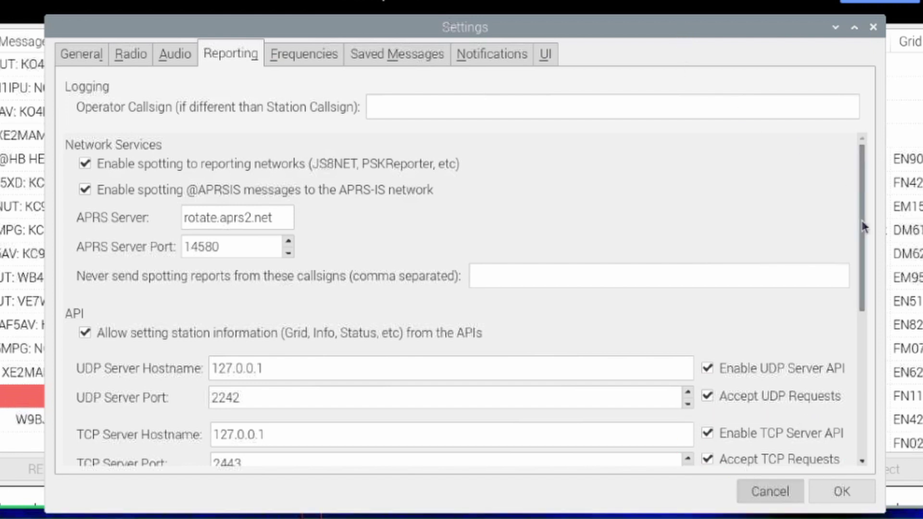
{"action": "left_click_drag", "start_coordinate": [862, 223], "coordinate": [867, 267]}
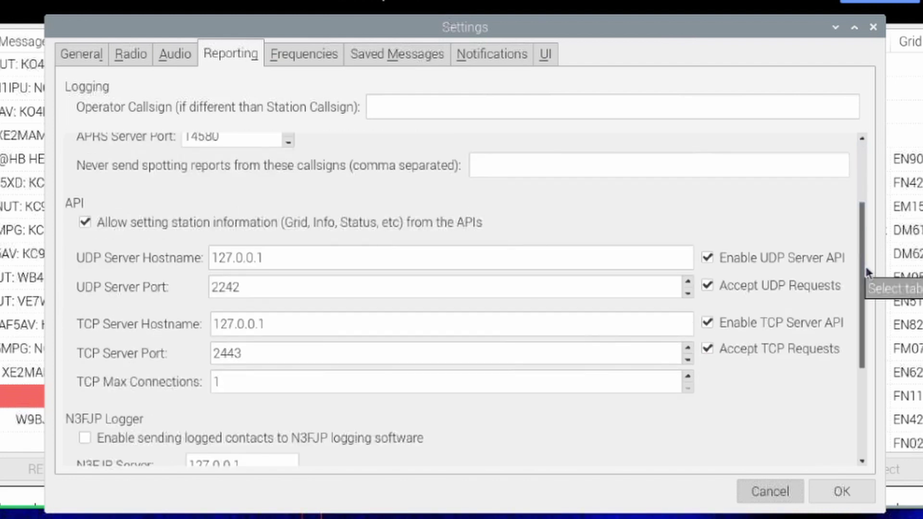
{"action": "left_click_drag", "start_coordinate": [863, 283], "coordinate": [865, 361]}
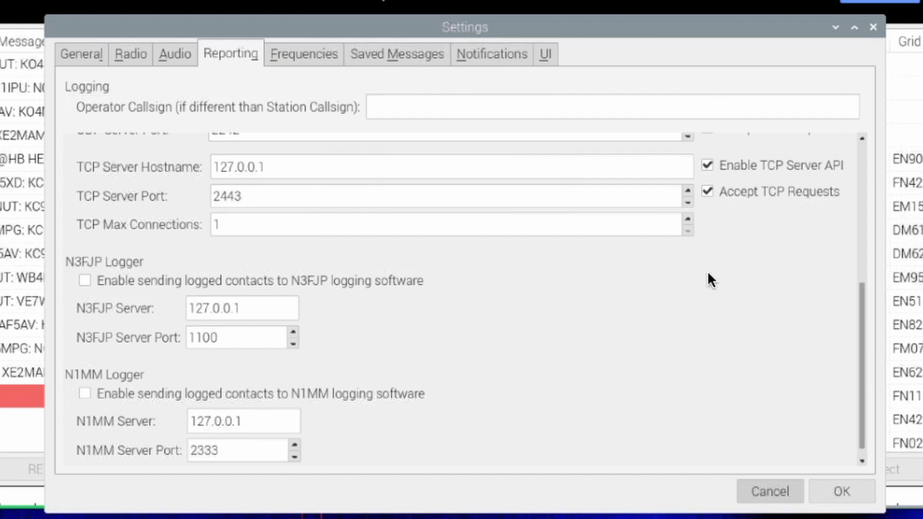
Step: Review the radio rig options and the audio sound card settings, and accept the settings
{"action": "left_click", "coordinate": [130, 53]}
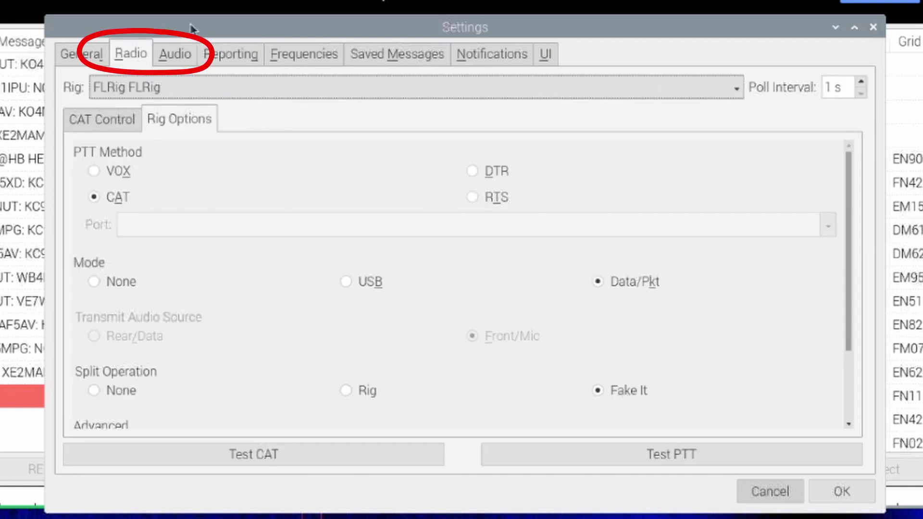
{"action": "left_click", "coordinate": [168, 54]}
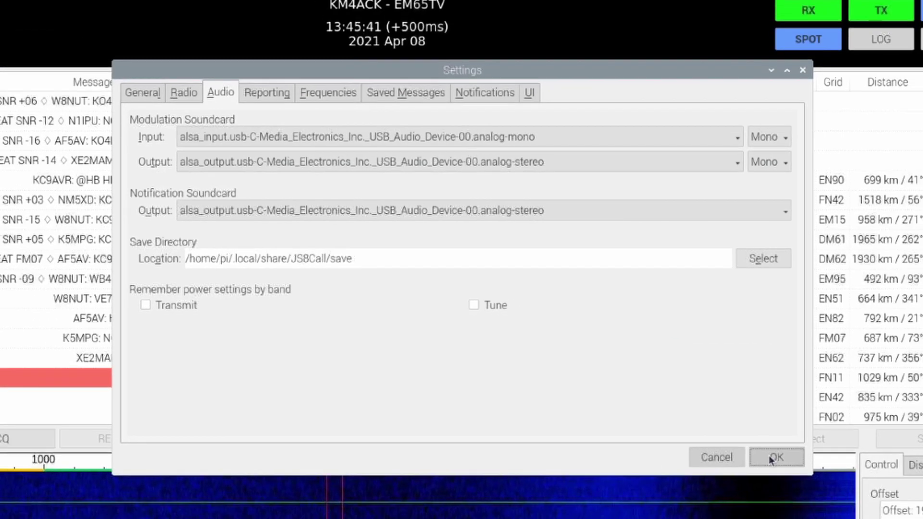
{"action": "left_click", "coordinate": [837, 490]}
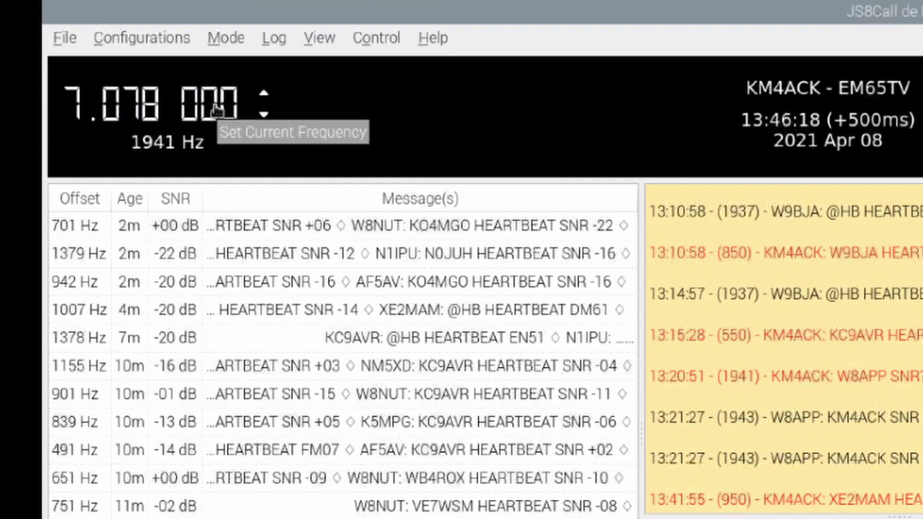
Step: View the list of preset band frequencies for the dial frequency and dismiss it
{"action": "left_click", "coordinate": [217, 110]}
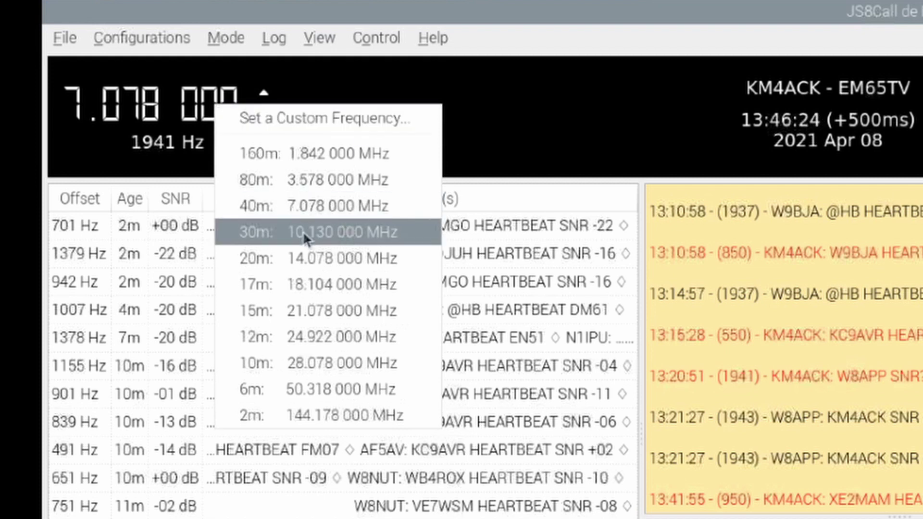
{"action": "left_click", "coordinate": [561, 113]}
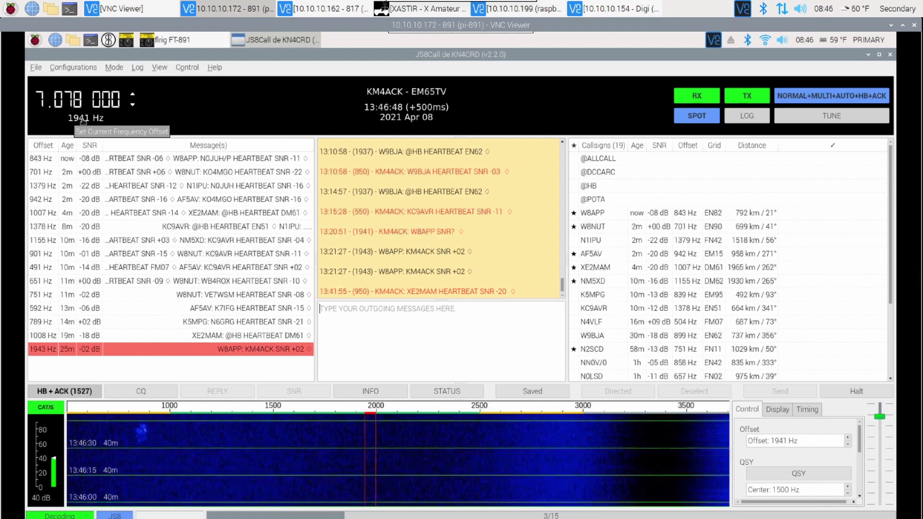
Step: Set the current frequency offset to 2000 Hz
{"action": "left_click", "coordinate": [83, 120]}
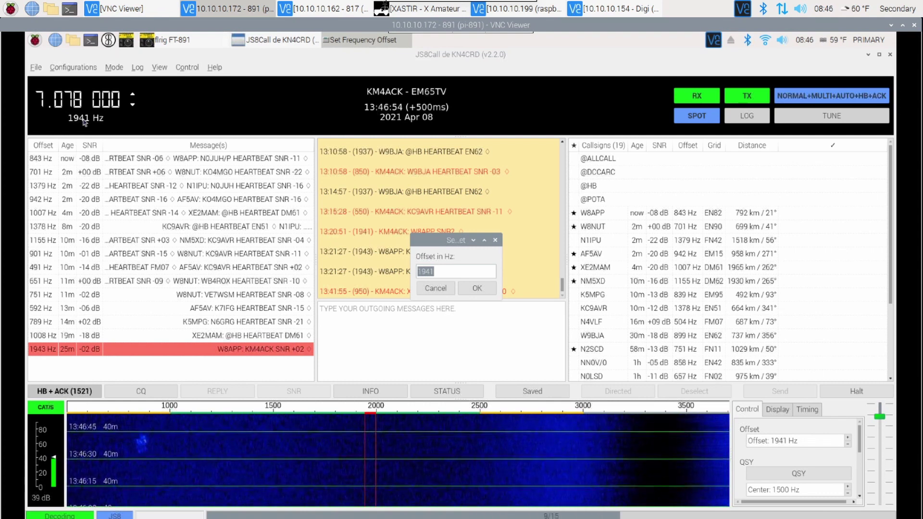
{"action": "type", "text": "2000"}
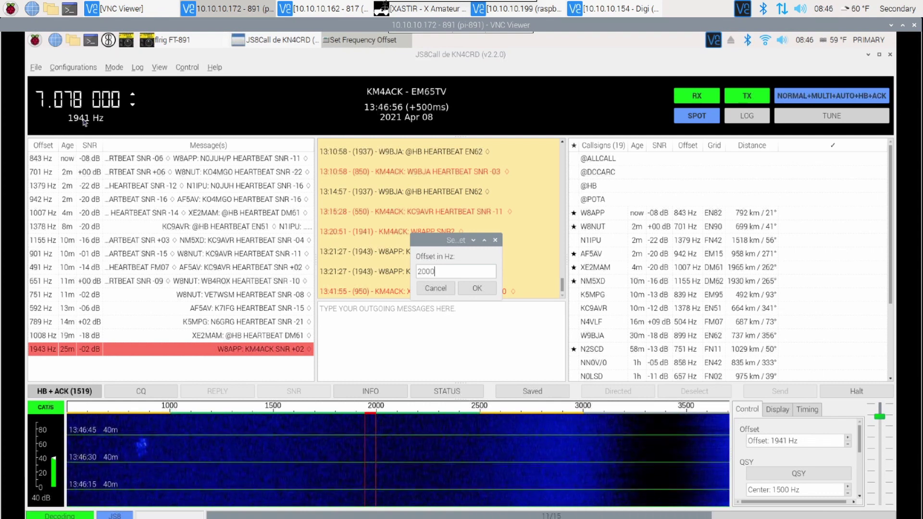
{"action": "left_click", "coordinate": [478, 289]}
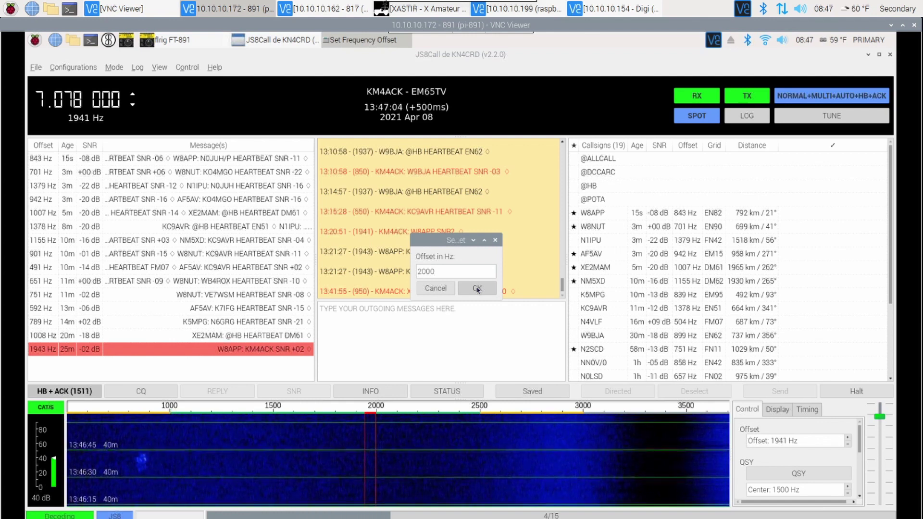
{"action": "left_click", "coordinate": [477, 289]}
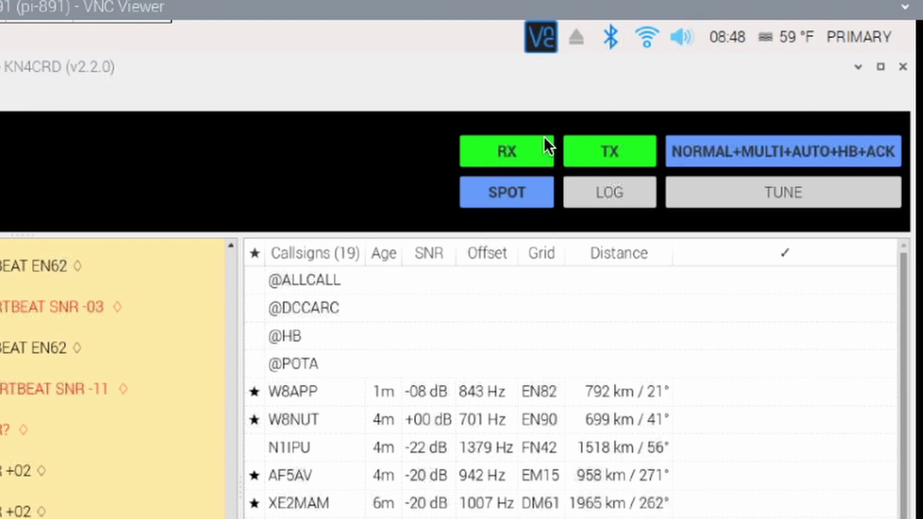
Step: Disable and re-enable the receiver, and do the same with the transmitter
{"action": "left_click", "coordinate": [519, 148]}
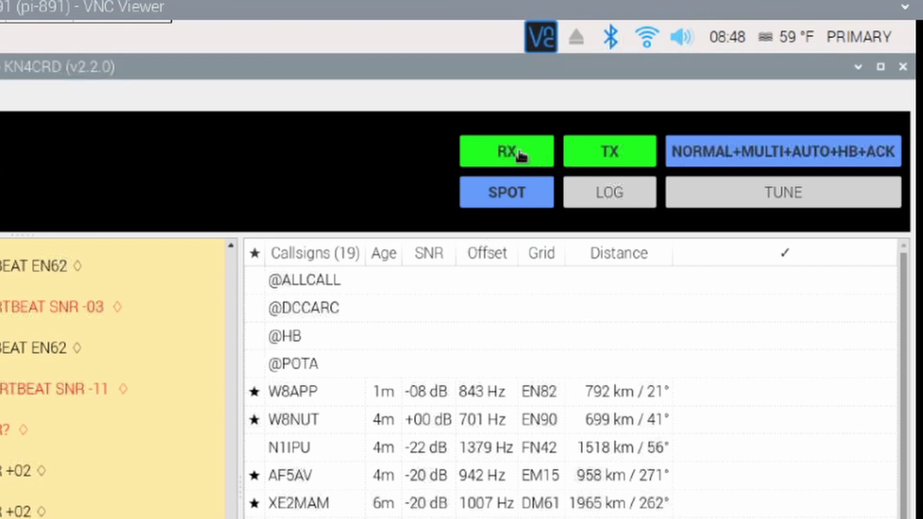
{"action": "left_click", "coordinate": [520, 150]}
{"action": "left_click", "coordinate": [521, 153]}
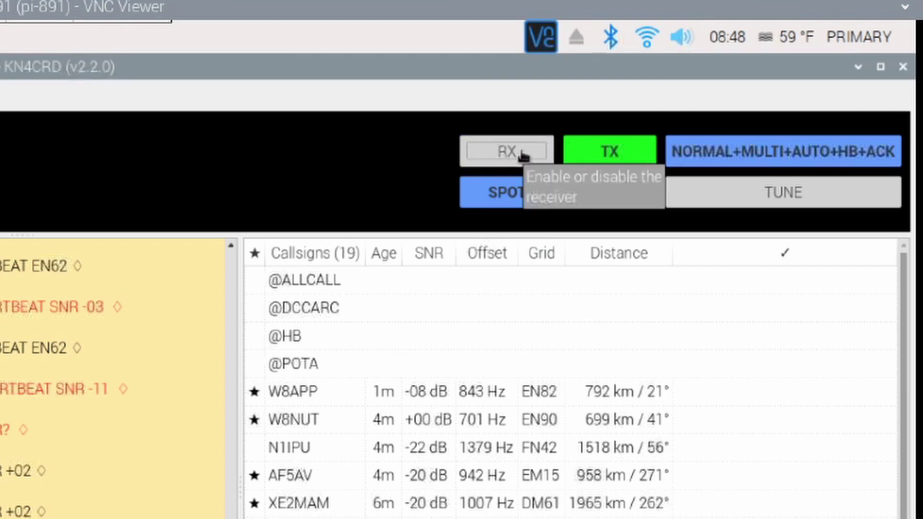
{"action": "left_click", "coordinate": [523, 155]}
{"action": "left_click", "coordinate": [599, 153]}
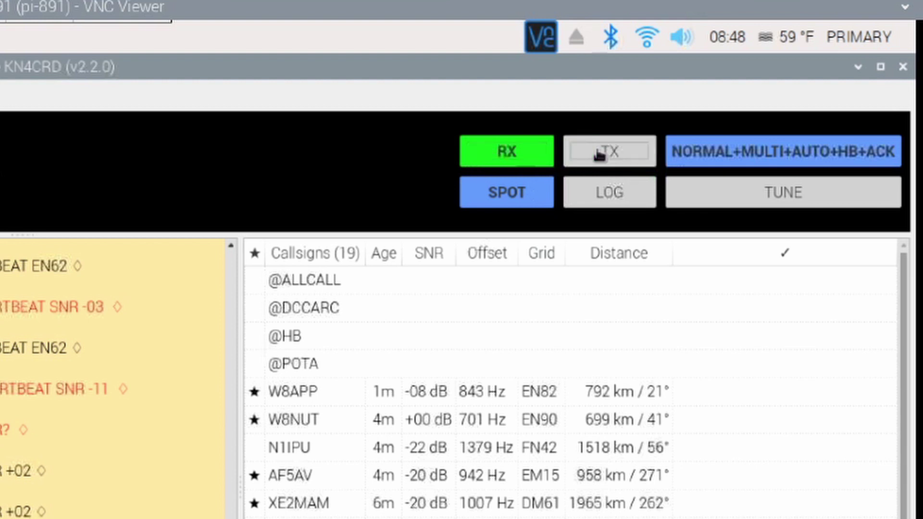
{"action": "left_click", "coordinate": [599, 153]}
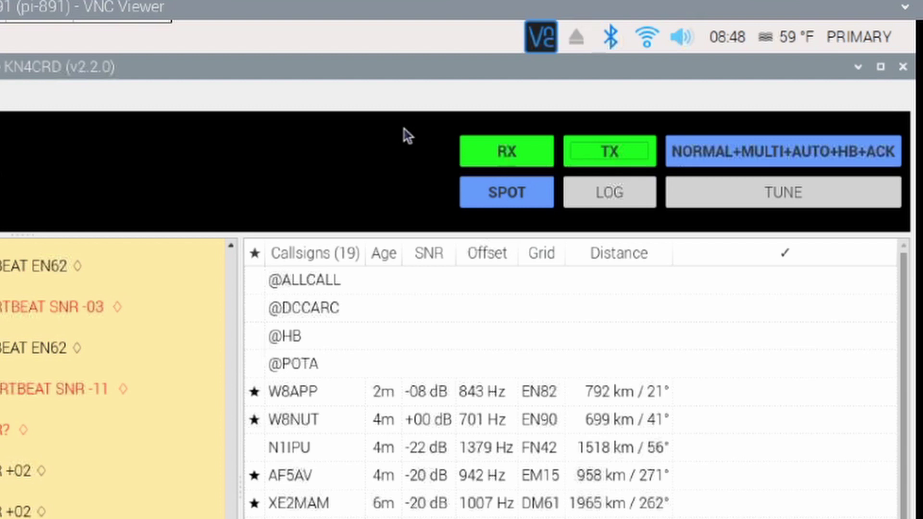
Step: Examine the JS8 mode options for speed, decoder sensitivity, simultaneous decoding, autoreply and heartbeat, and dismiss them
{"action": "left_click", "coordinate": [770, 153]}
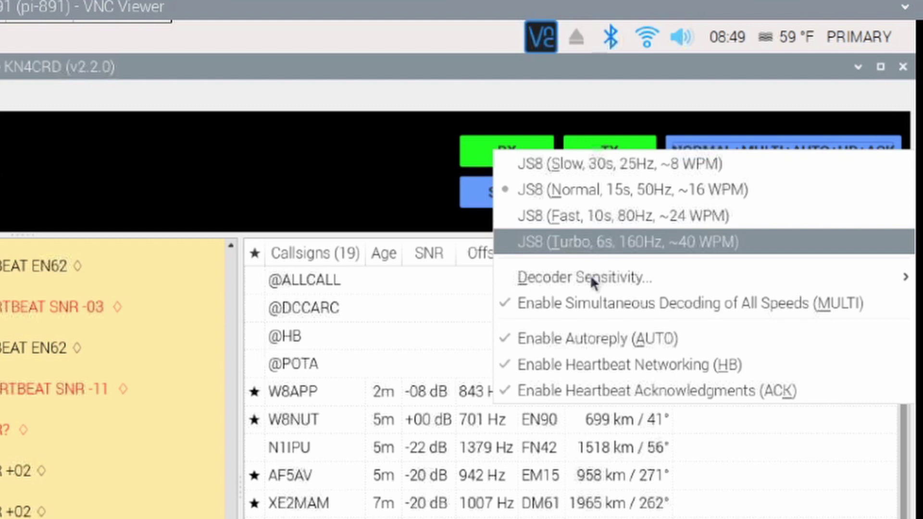
{"action": "mouse_move", "coordinate": [590, 275]}
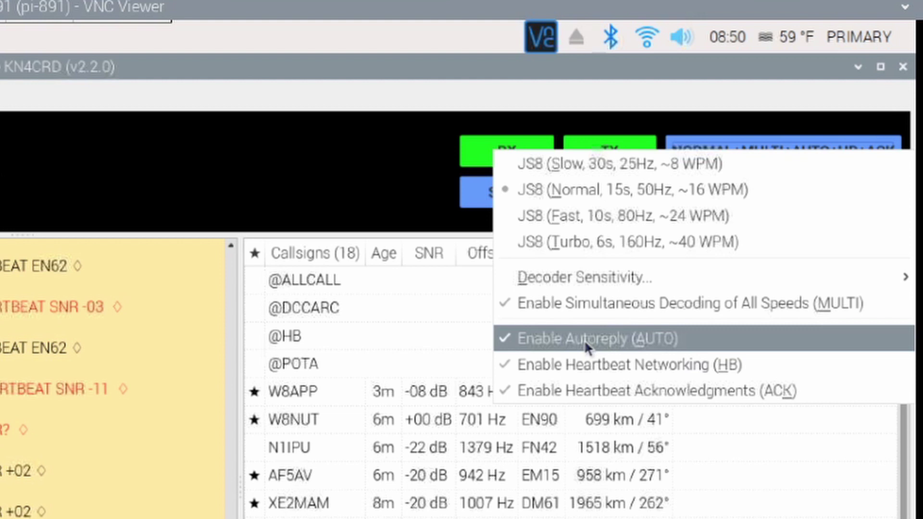
{"action": "left_click", "coordinate": [274, 177]}
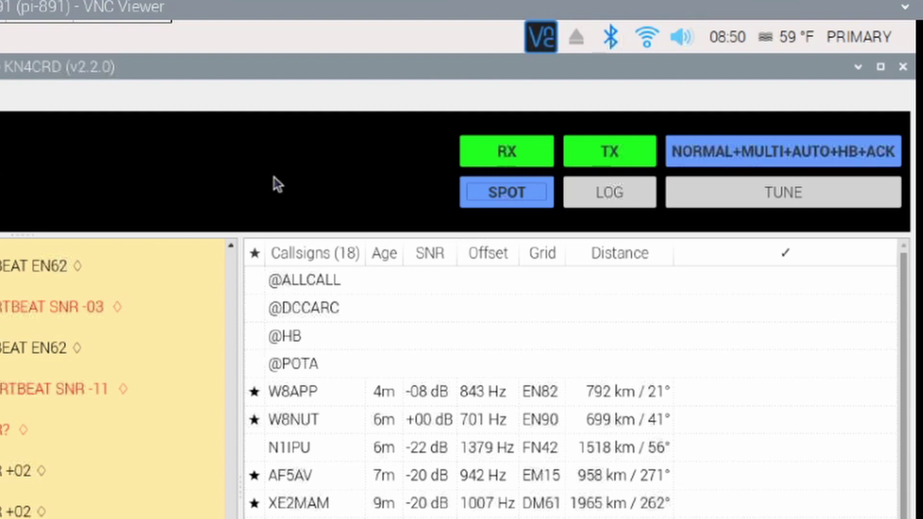
Step: Turn spotting to the reporting networks off and back on
{"action": "left_click", "coordinate": [504, 198]}
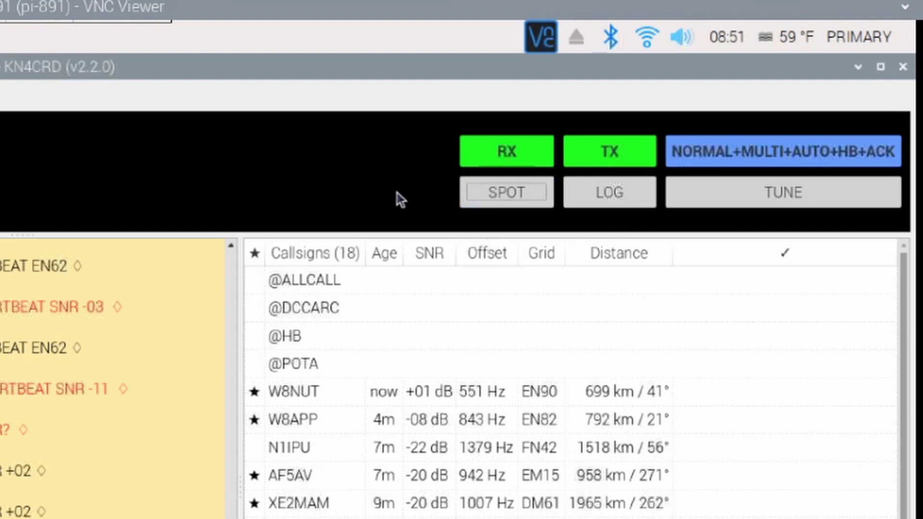
{"action": "left_click", "coordinate": [517, 199]}
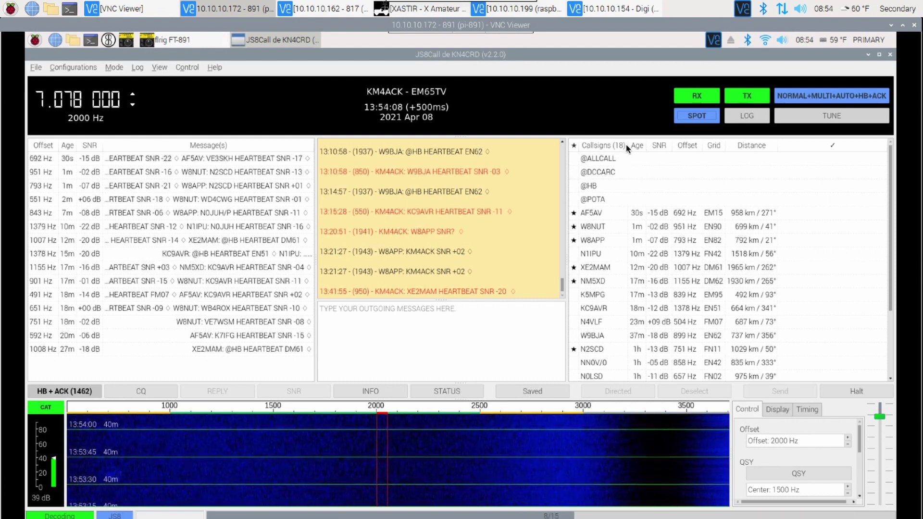
Step: View the sorting and column display options of the callsign list and dismiss them
{"action": "right_click", "coordinate": [610, 146]}
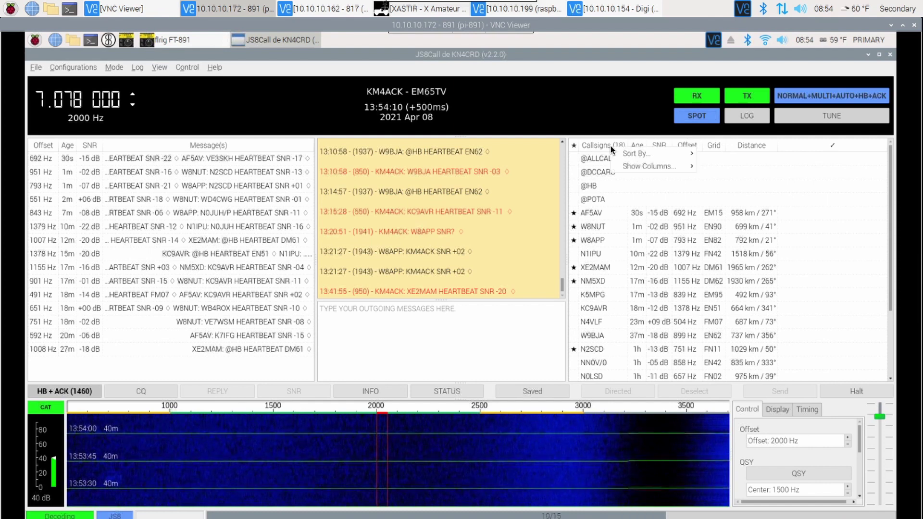
{"action": "left_click", "coordinate": [646, 157]}
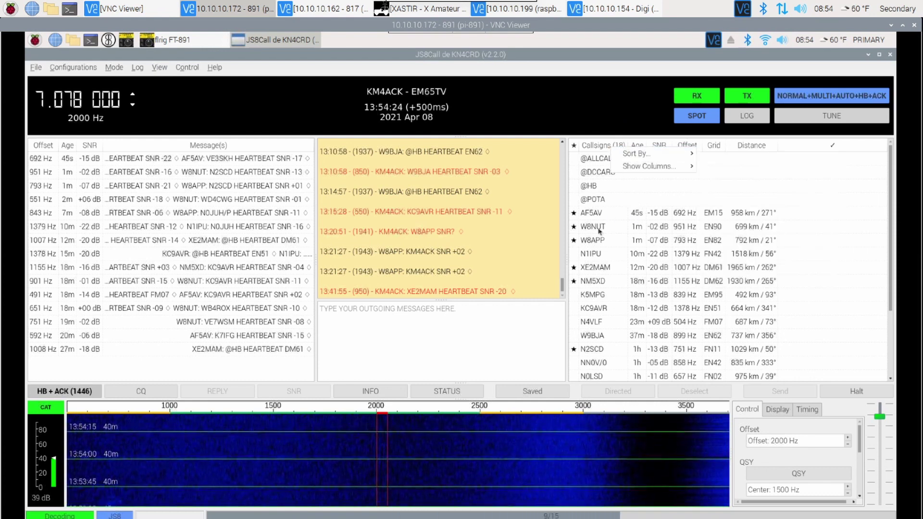
{"action": "left_click", "coordinate": [793, 159]}
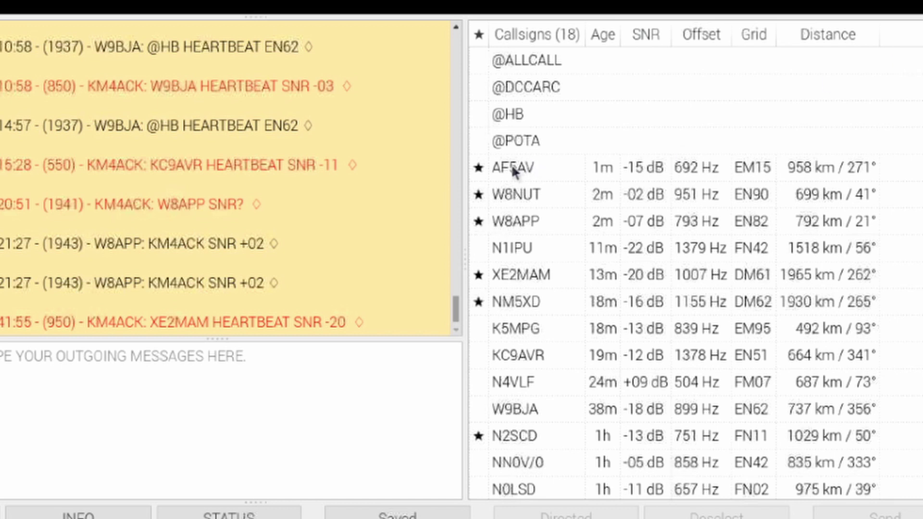
Step: Examine the hearing and heard-by details and the available actions for the first starred station, and deselect it
{"action": "mouse_move", "coordinate": [513, 171]}
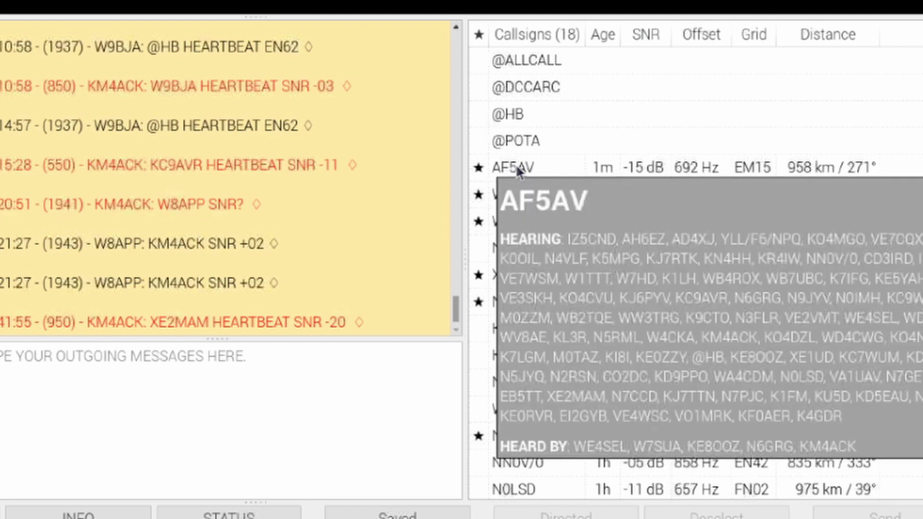
{"action": "right_click", "coordinate": [517, 167]}
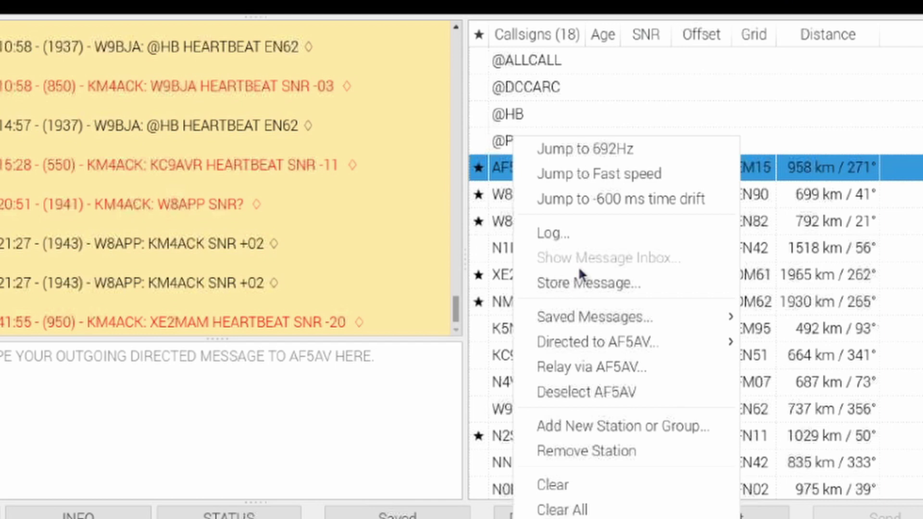
{"action": "key", "text": "Escape"}
{"action": "key", "text": "Escape"}
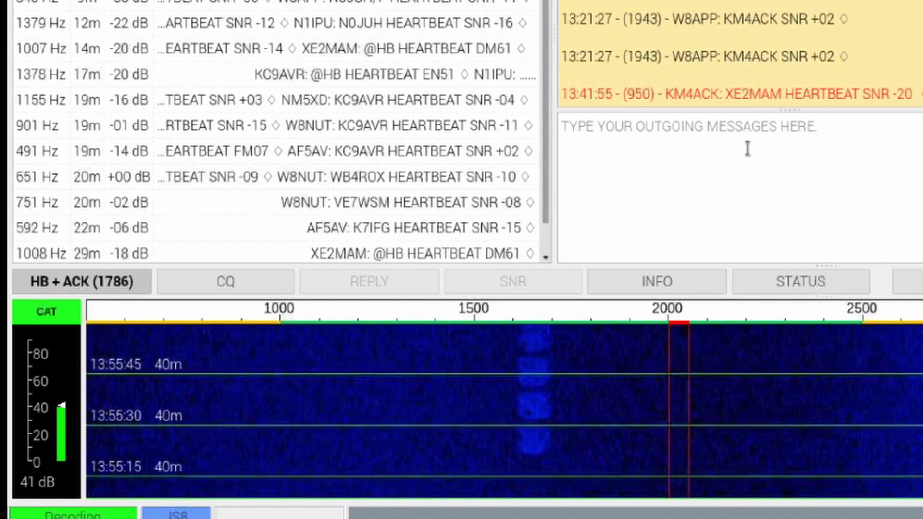
Step: Stop and restart the heartbeat timer, and view its repeat interval options without choosing one
{"action": "left_click", "coordinate": [102, 284]}
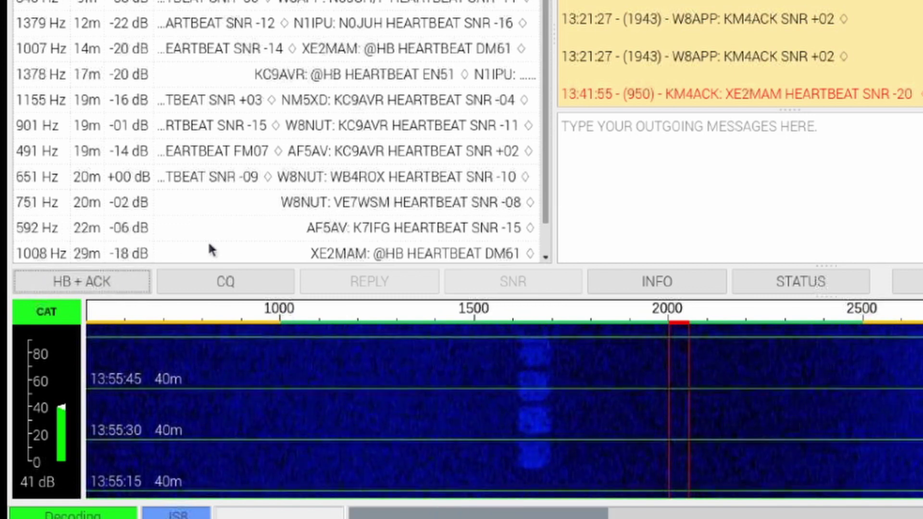
{"action": "left_click", "coordinate": [79, 285]}
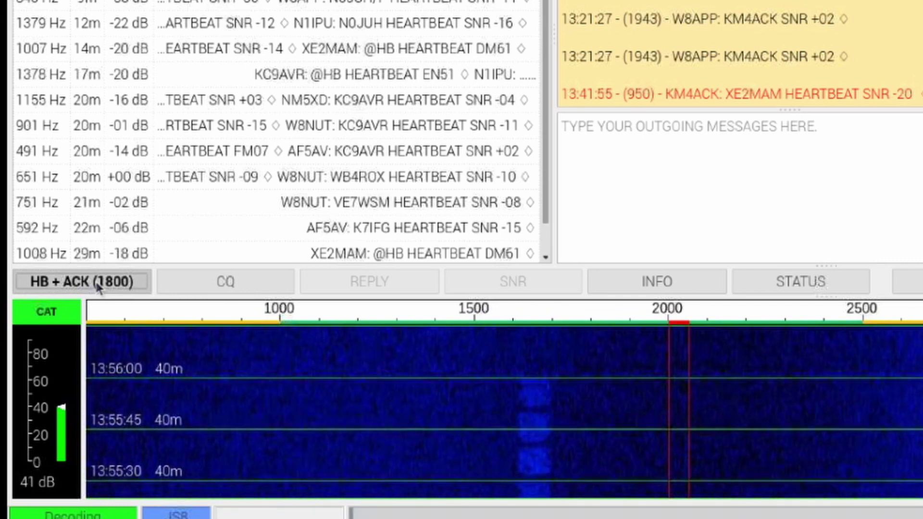
{"action": "right_click", "coordinate": [98, 287]}
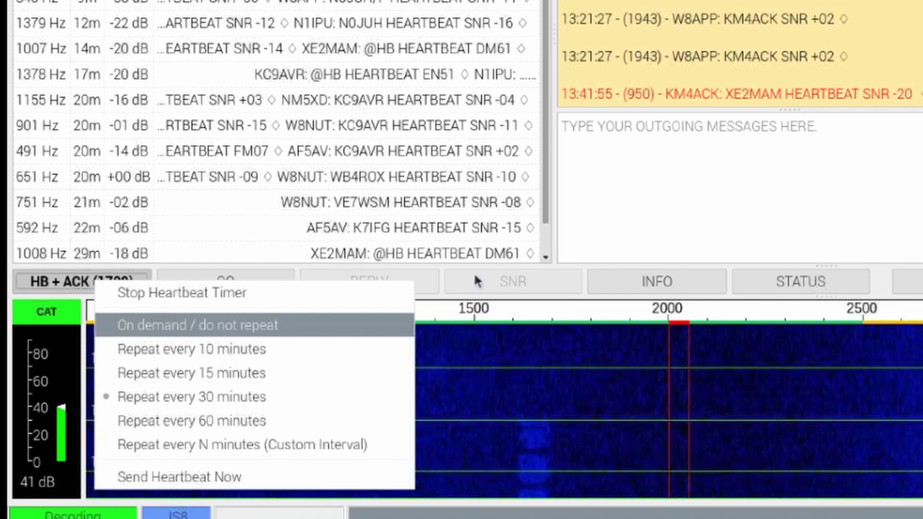
{"action": "left_click", "coordinate": [692, 180]}
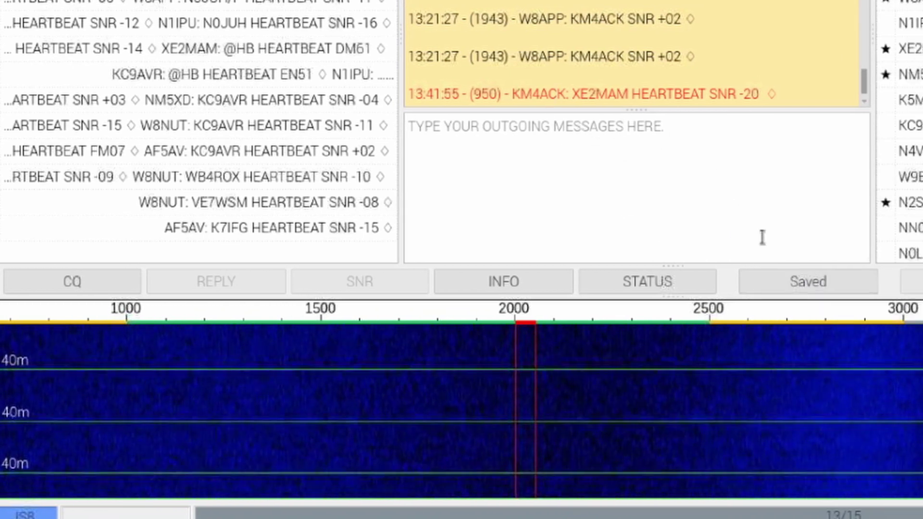
Step: Write the outgoing message TEST MESSAGE and store it among the saved messages
{"action": "left_click", "coordinate": [663, 157]}
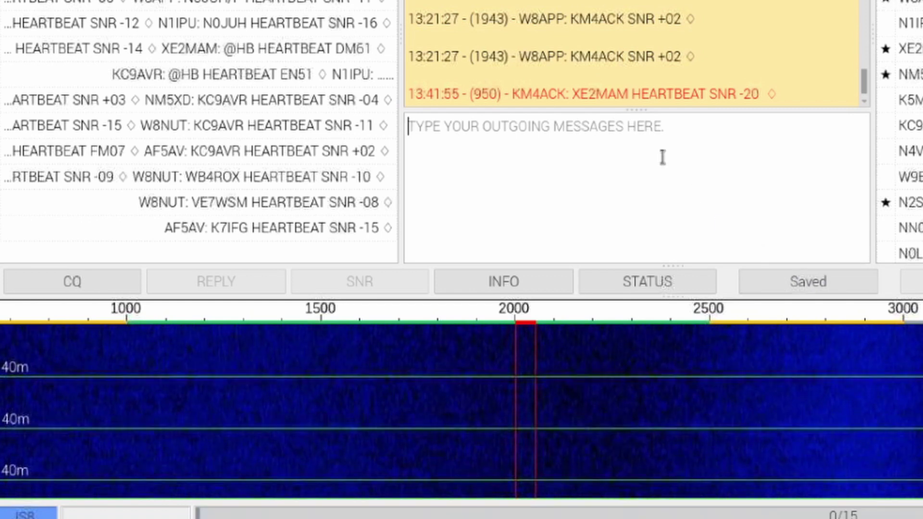
{"action": "type", "text": "TEST "}
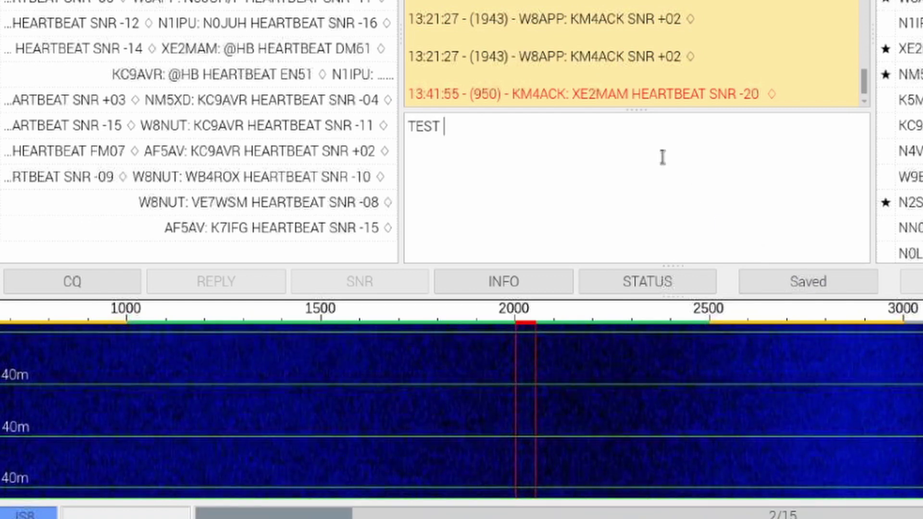
{"action": "type", "text": "MESSAGE"}
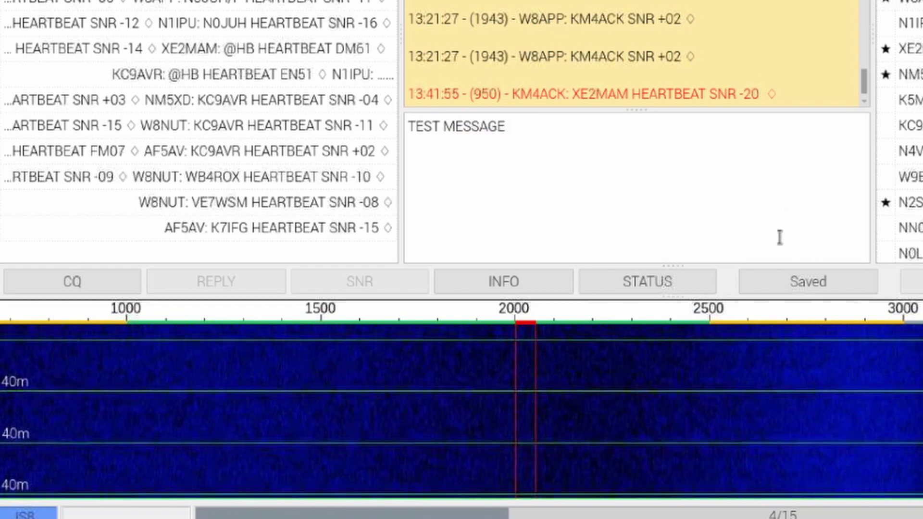
{"action": "left_click", "coordinate": [789, 278]}
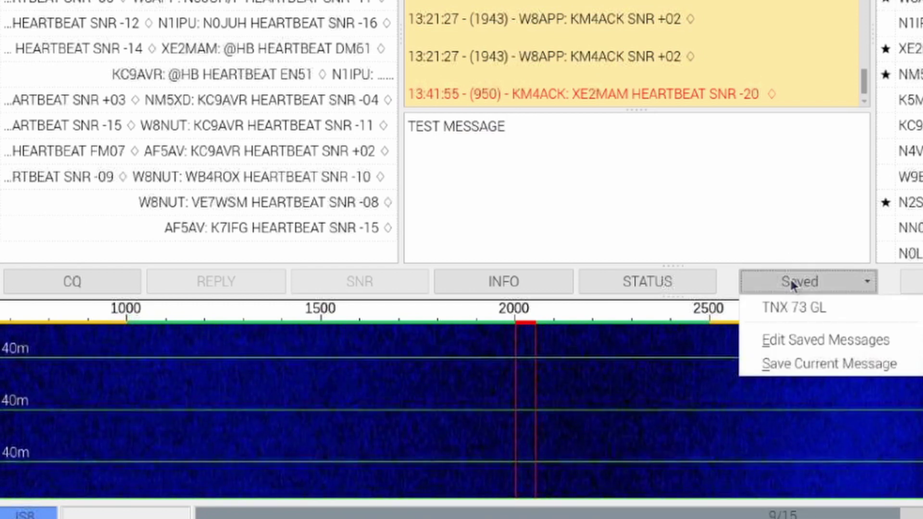
{"action": "left_click", "coordinate": [812, 368]}
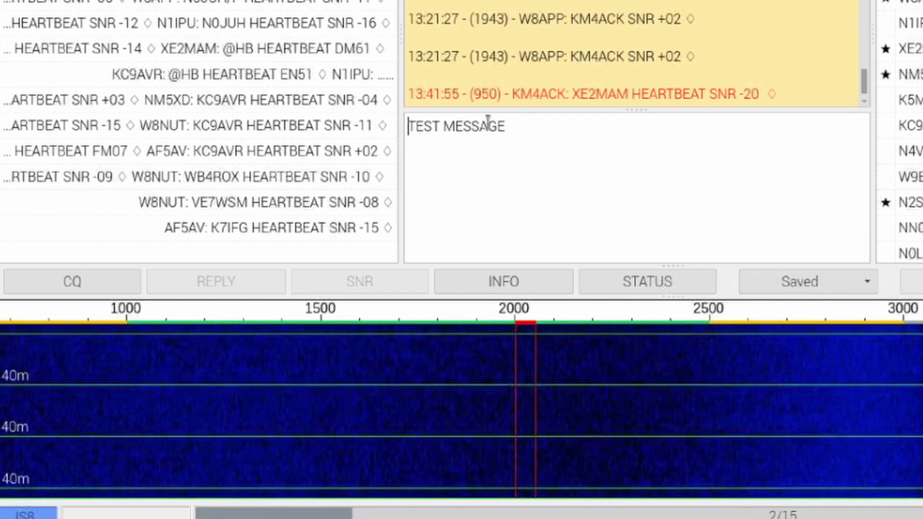
Step: Clear the outgoing message text and transmit the saved message TEST MESSAGE
{"action": "key", "text": "ctrl+a"}
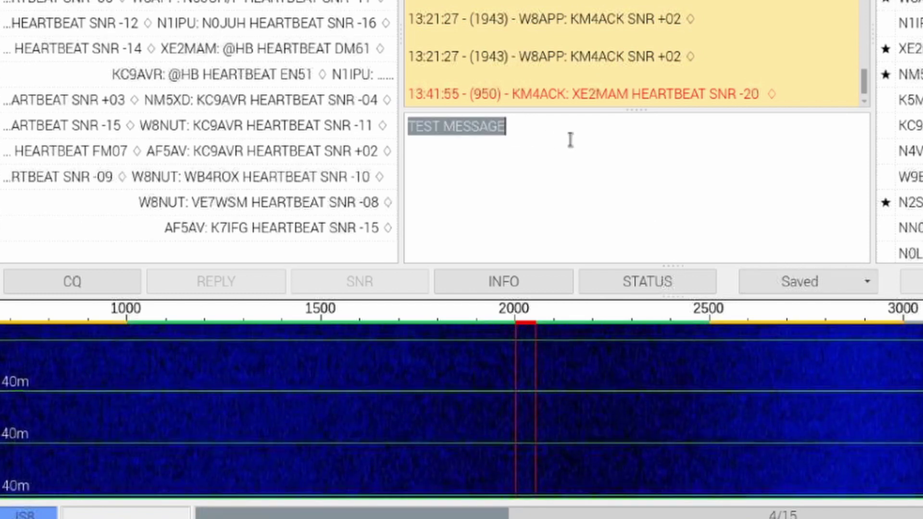
{"action": "key", "text": "BackSpace"}
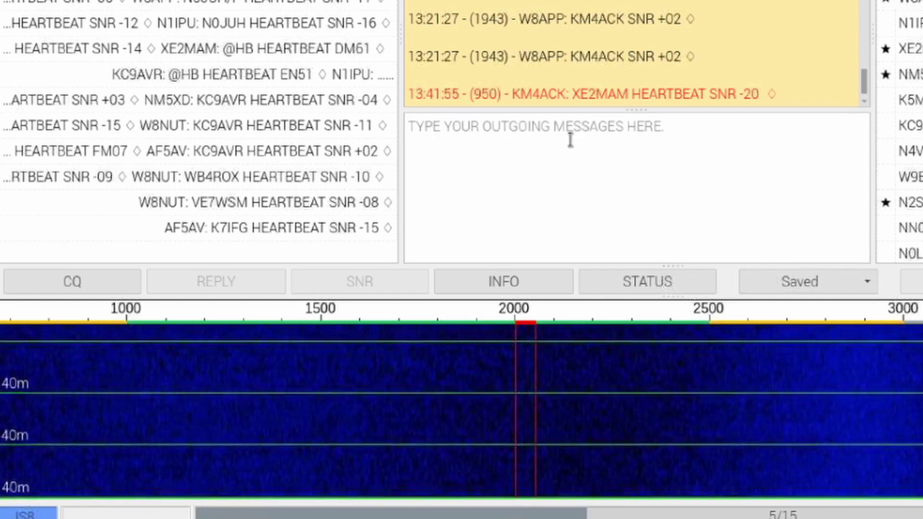
{"action": "left_click", "coordinate": [868, 280]}
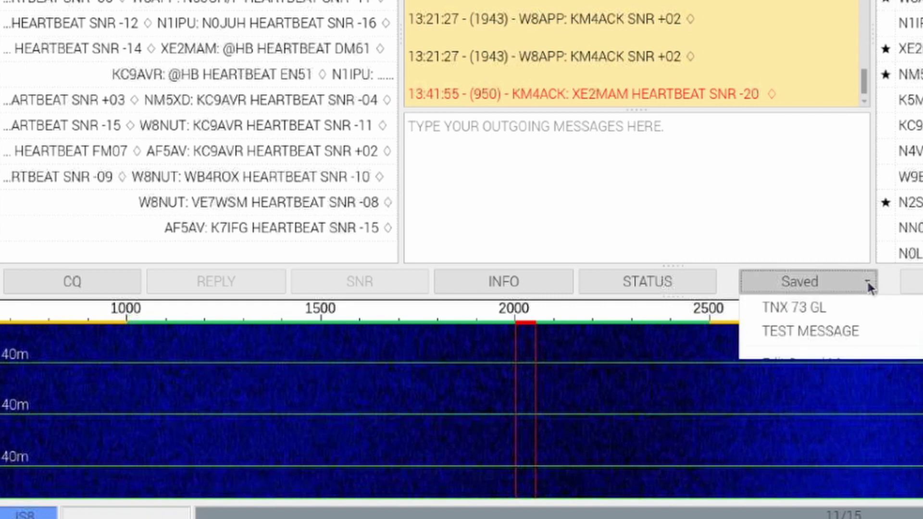
{"action": "left_click", "coordinate": [823, 332]}
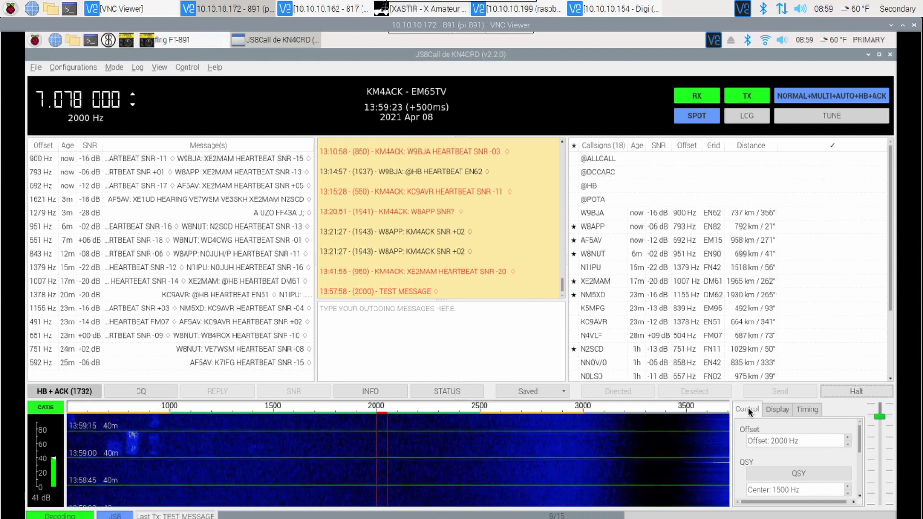
Step: View the waterfall's display settings and the time drift settings
{"action": "left_click", "coordinate": [776, 412]}
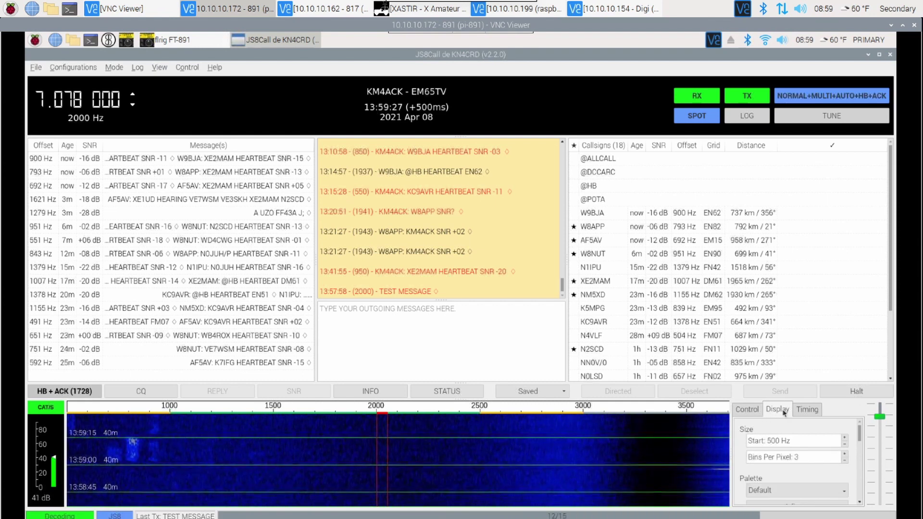
{"action": "left_click", "coordinate": [808, 409]}
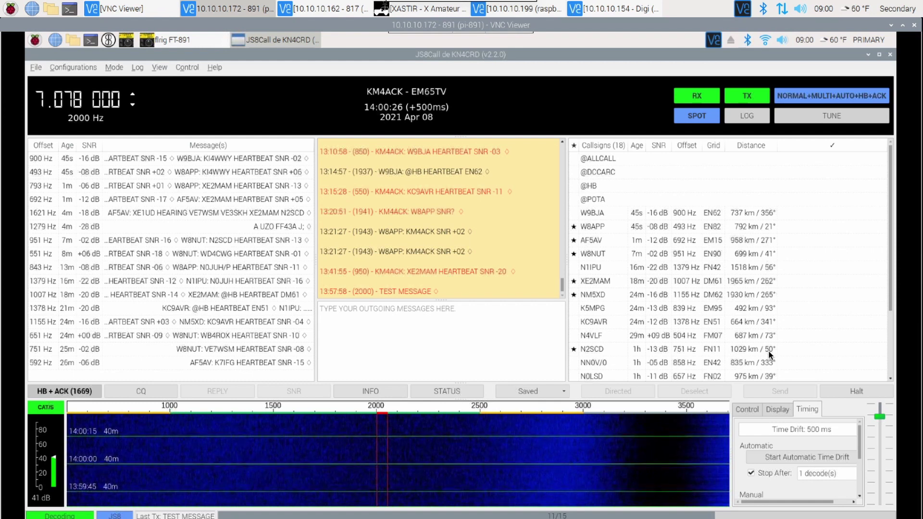
Step: Select the first starred station in the callsign list as the recipient of a directed message
{"action": "left_click", "coordinate": [592, 226]}
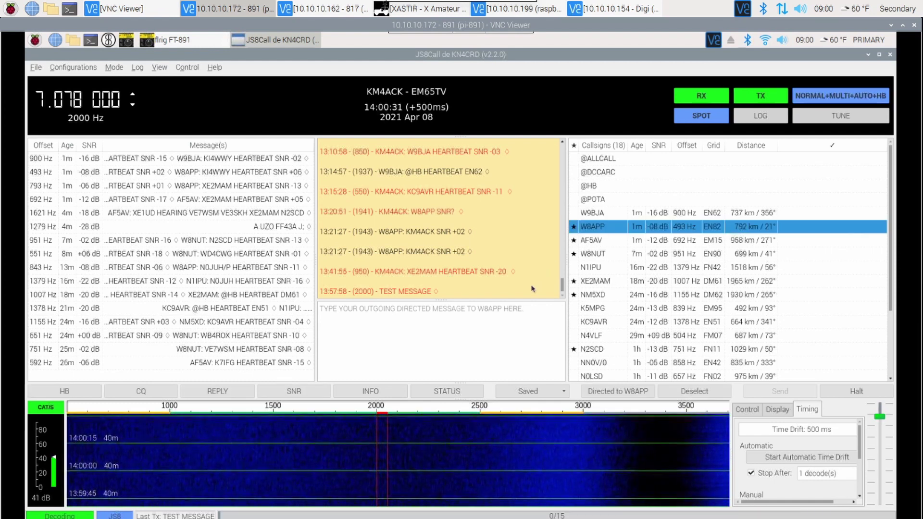